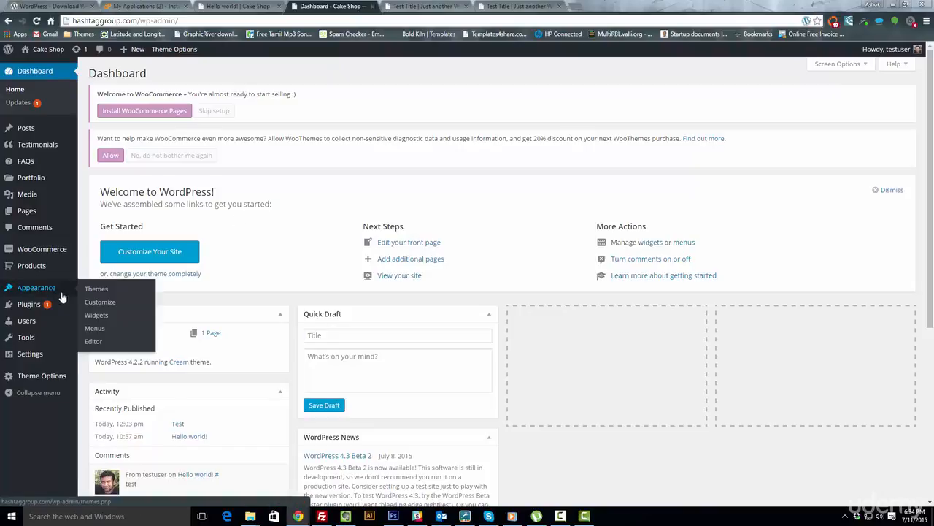
- Open the Widgets settings of the site and look through the full list of available widgets
click(95, 319)
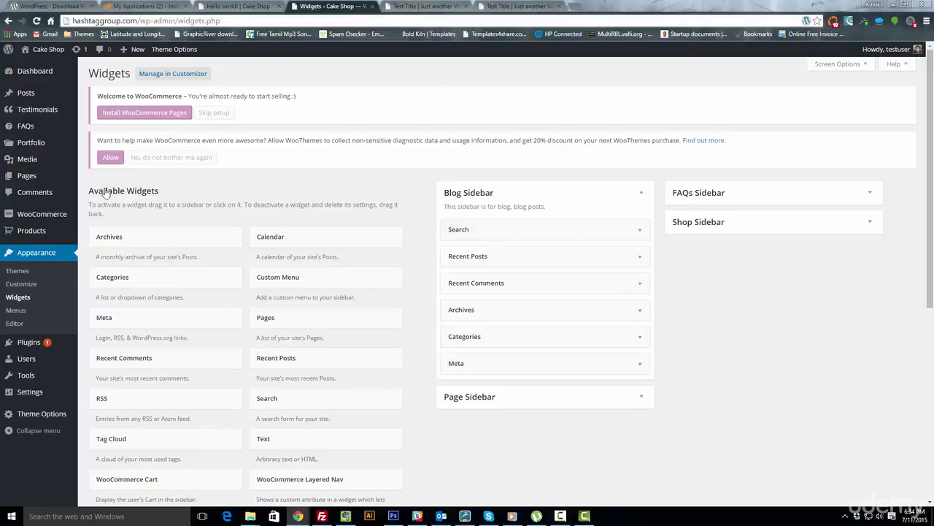
click(146, 191)
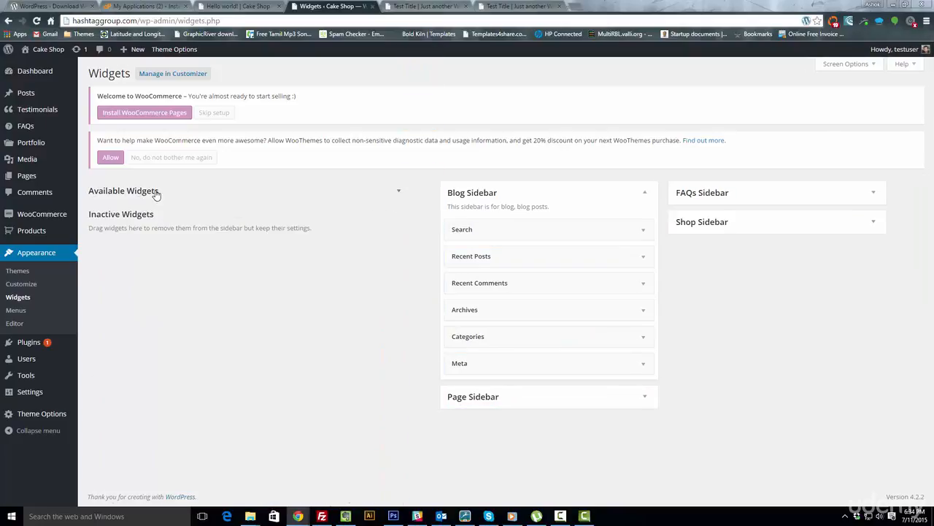
click(156, 191)
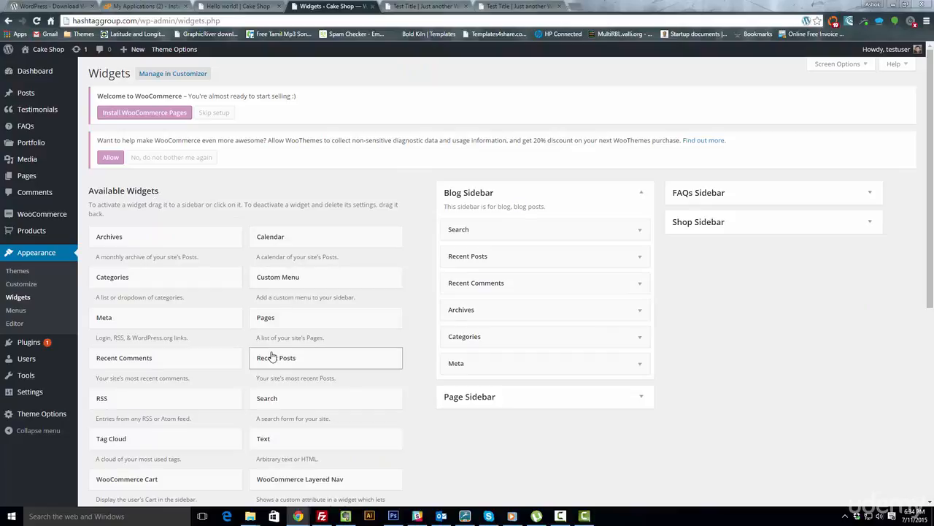
scroll(272, 356, down, 2)
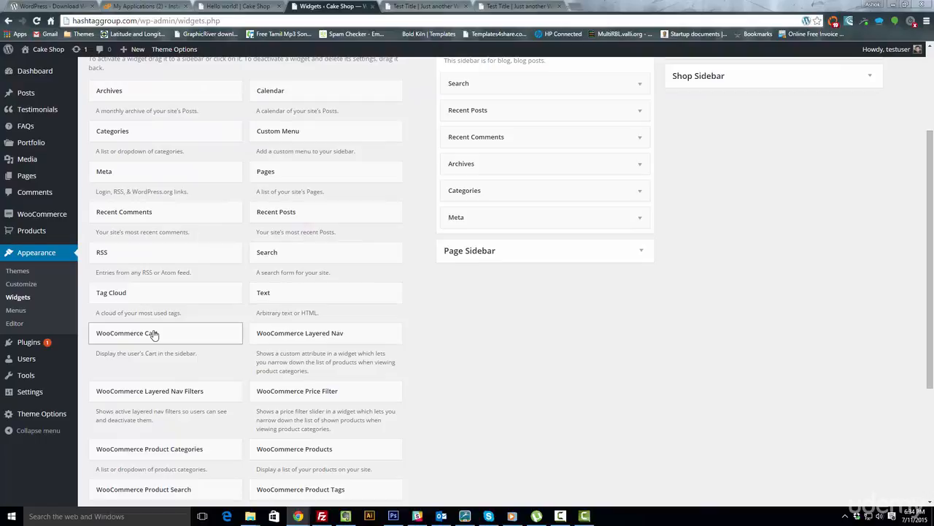
scroll(154, 334, down, 3)
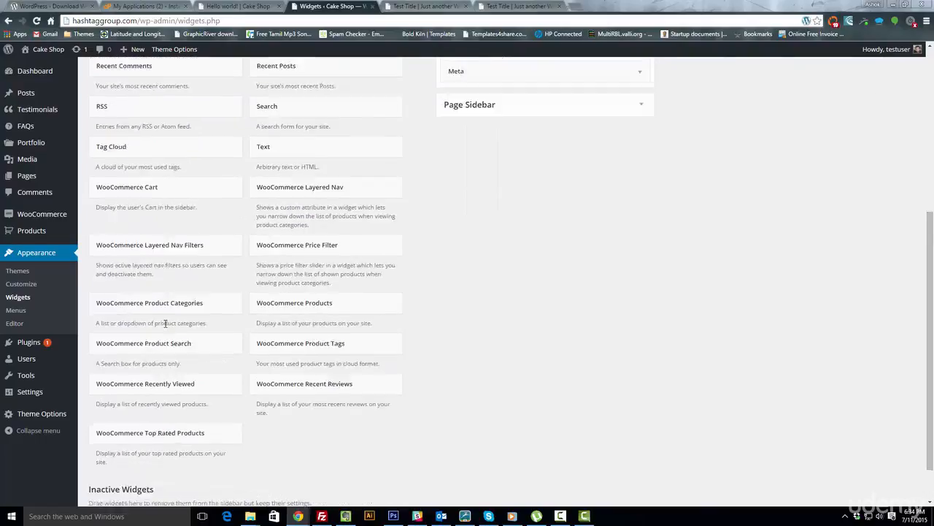
scroll(179, 387, up, 5)
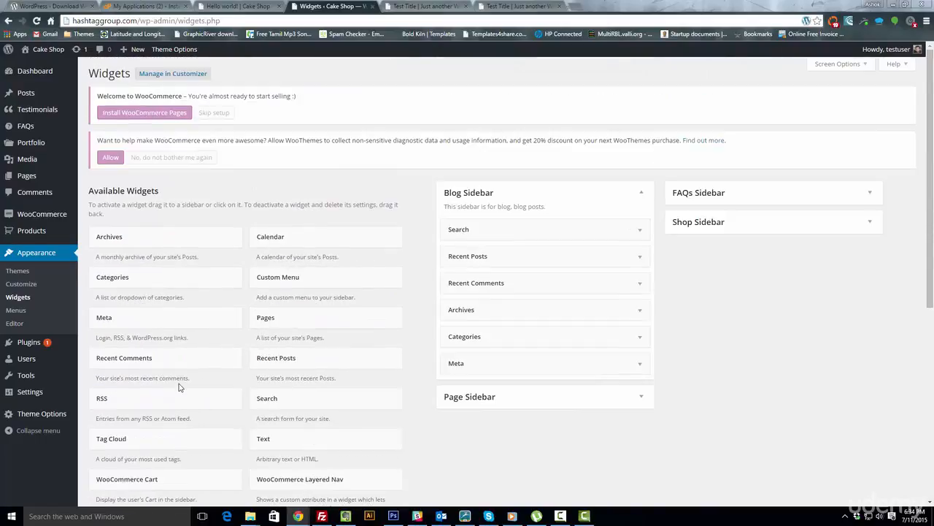
scroll(151, 246, down, 5)
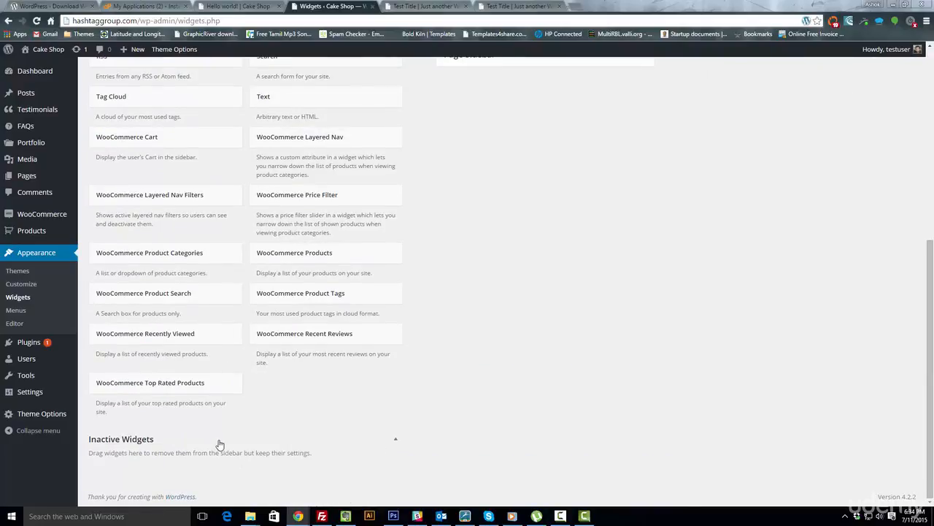
scroll(275, 402, up, 1)
scroll(274, 401, up, 4)
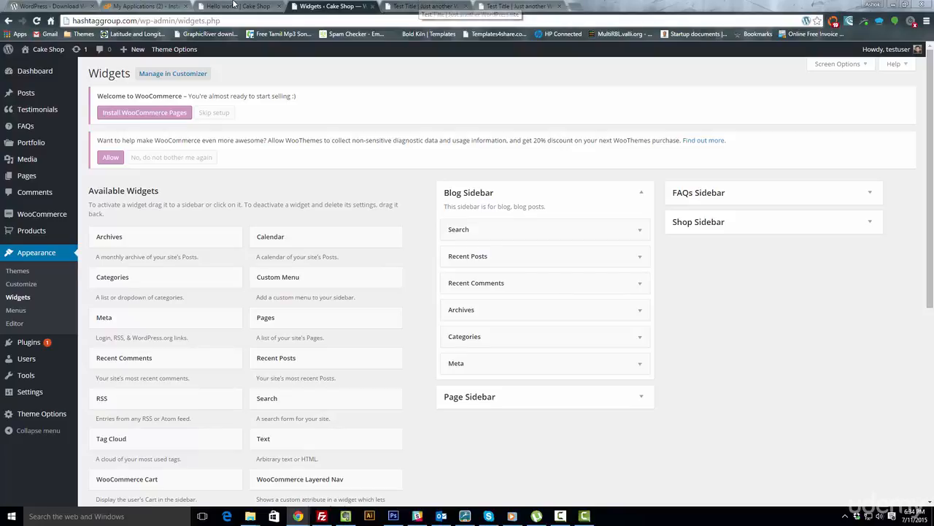
- View the Hello world! post on the live site and examine the widgets in its sidebar
click(238, 5)
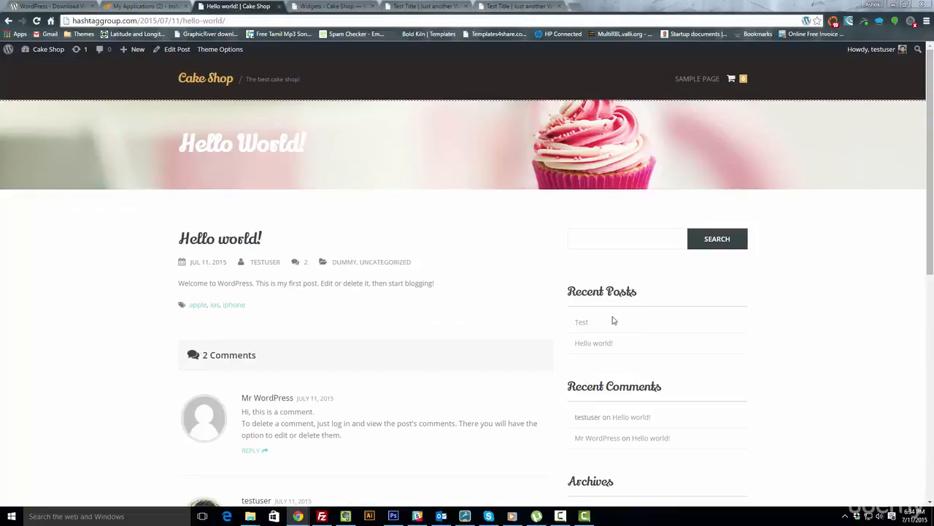
scroll(603, 300, down, 2)
scroll(636, 329, up, 1)
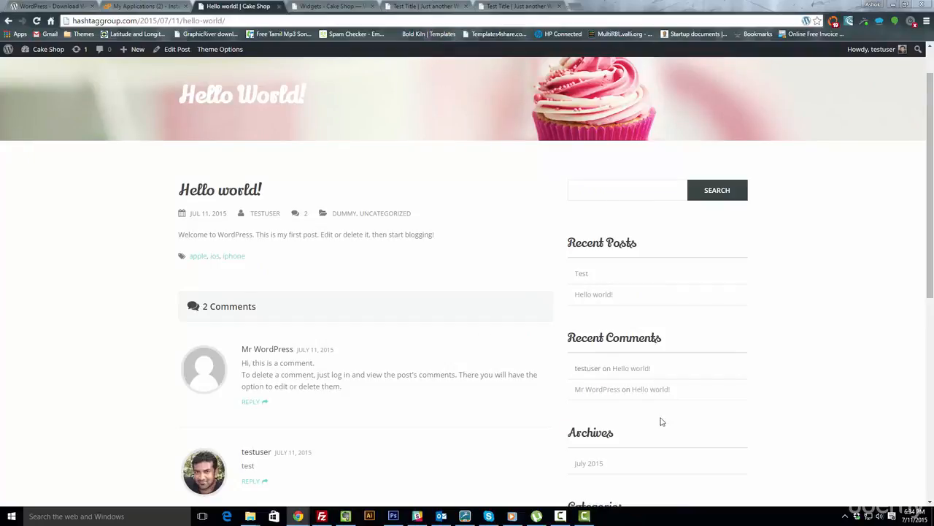
scroll(576, 324, up, 1)
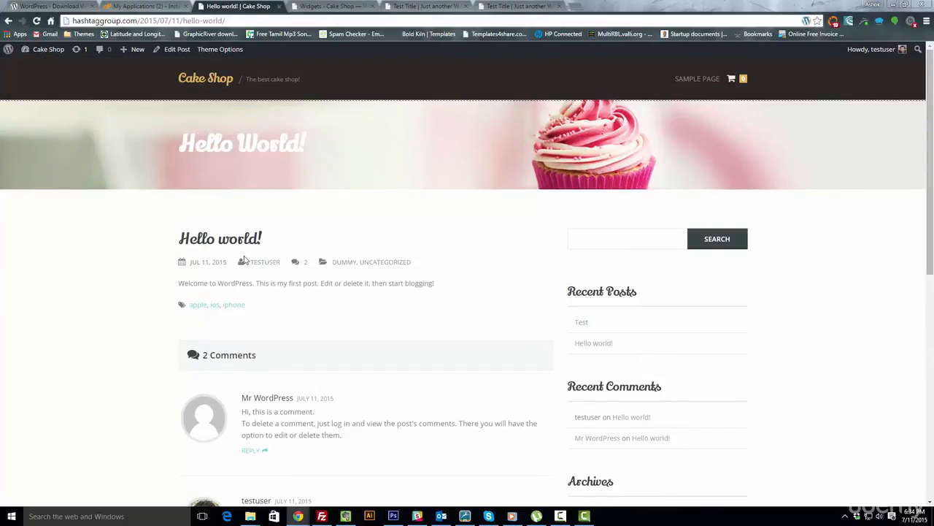
scroll(589, 359, down, 2)
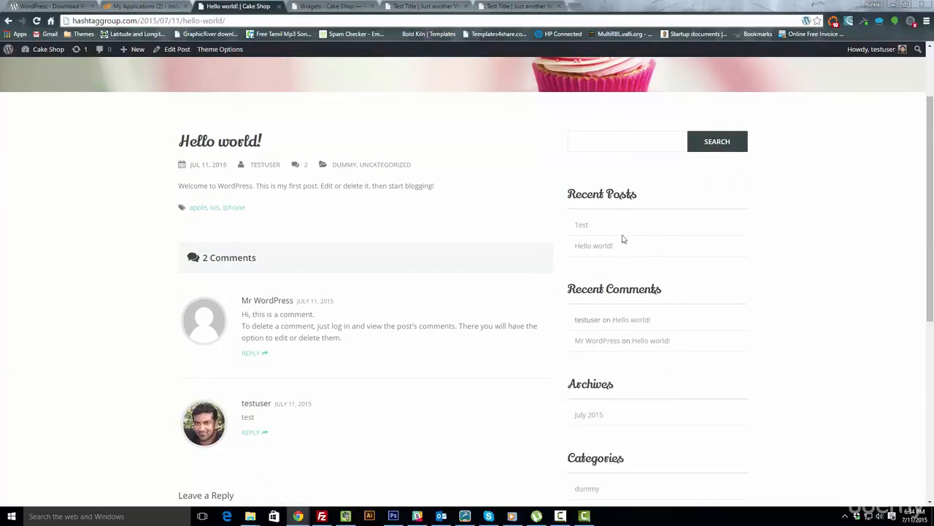
scroll(732, 165, down, 3)
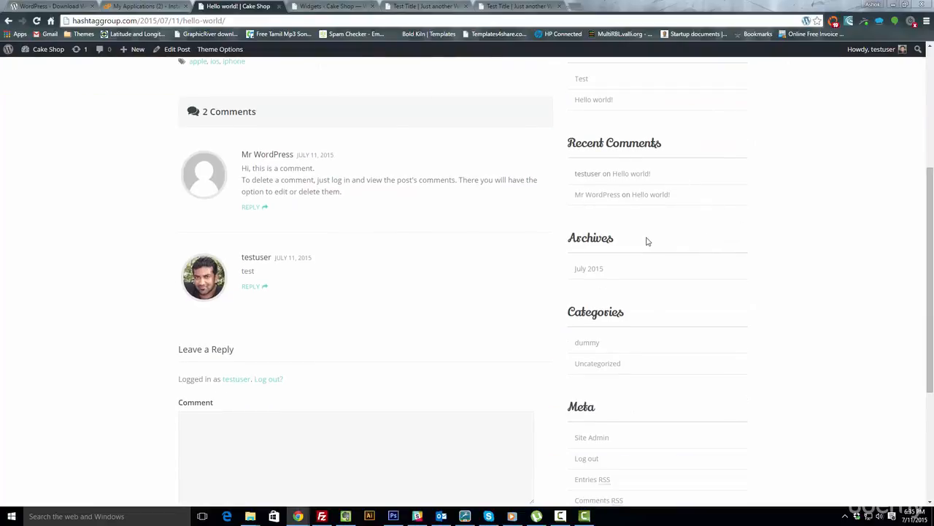
scroll(646, 241, down, 2)
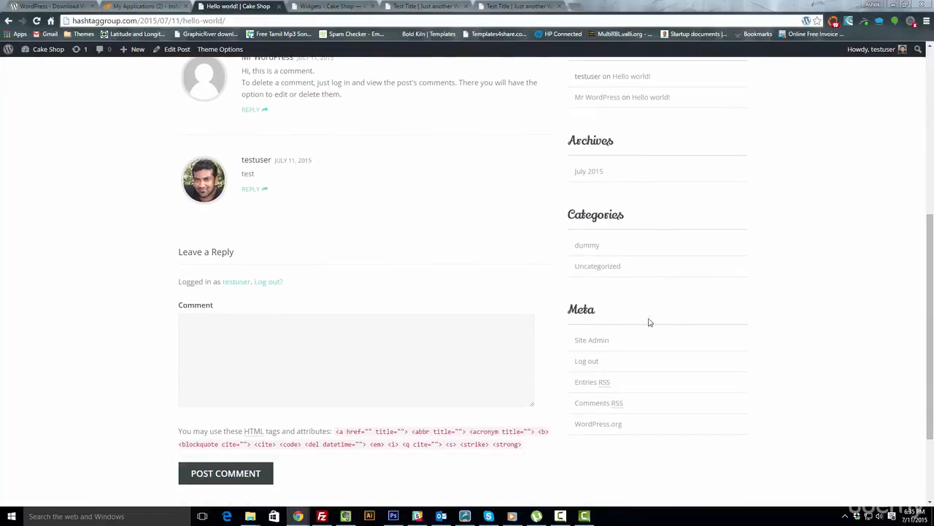
scroll(587, 313, down, 3)
scroll(586, 317, up, 5)
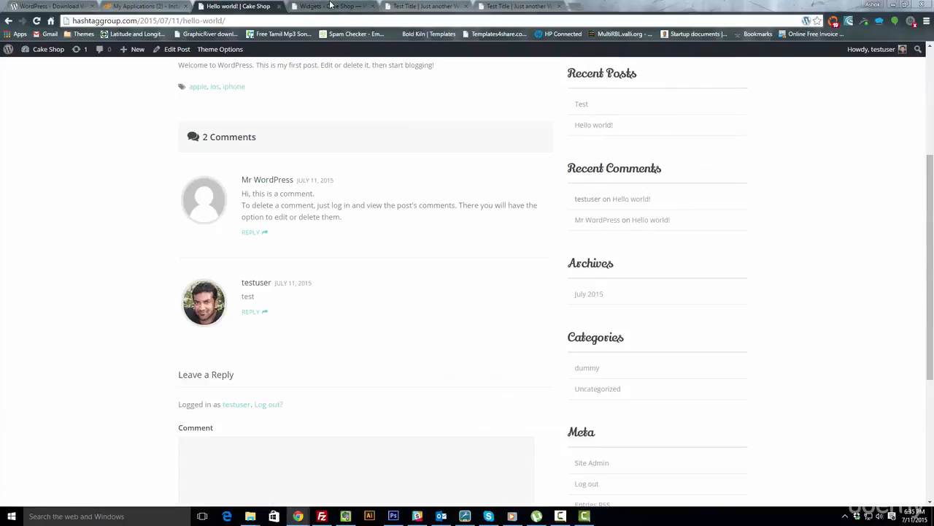
- On the Widgets page, move Recent Posts to the top of the Blog Sidebar, followed by moving Categories above it
click(330, 5)
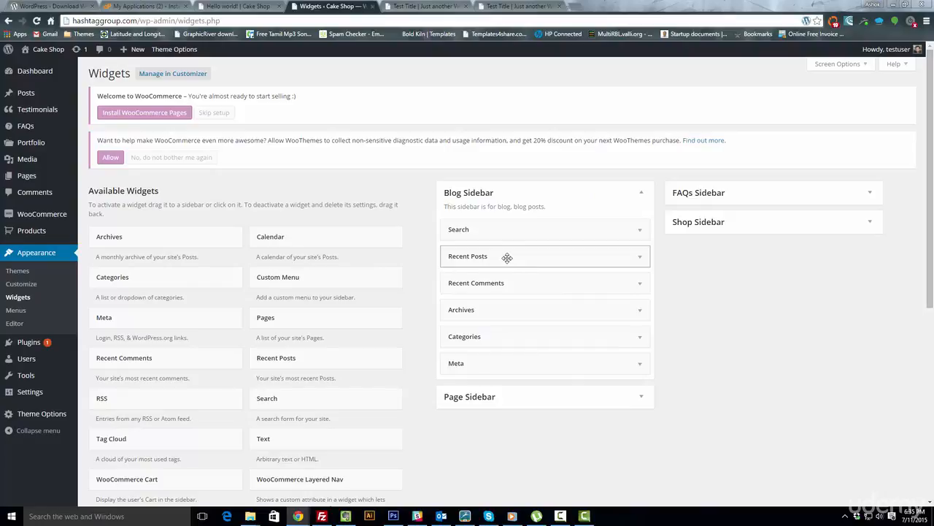
drag(505, 256, 503, 224)
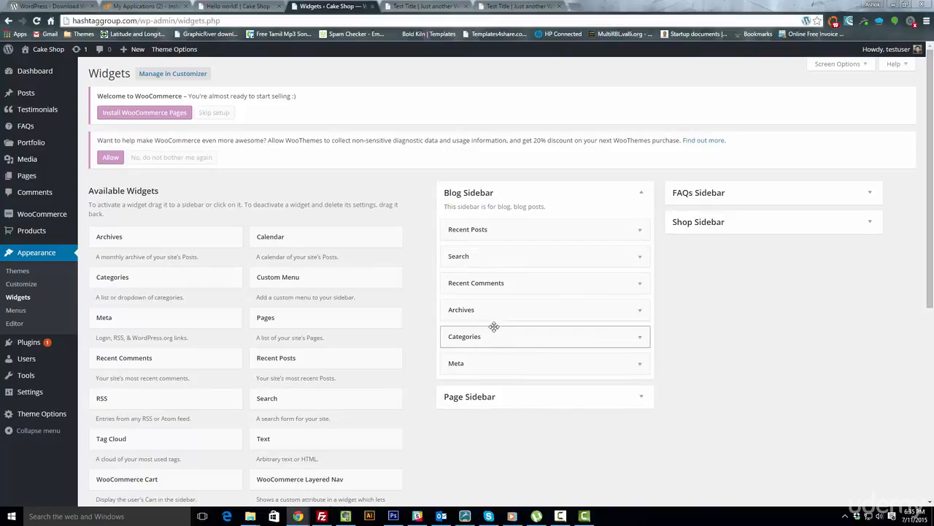
drag(494, 326, 486, 211)
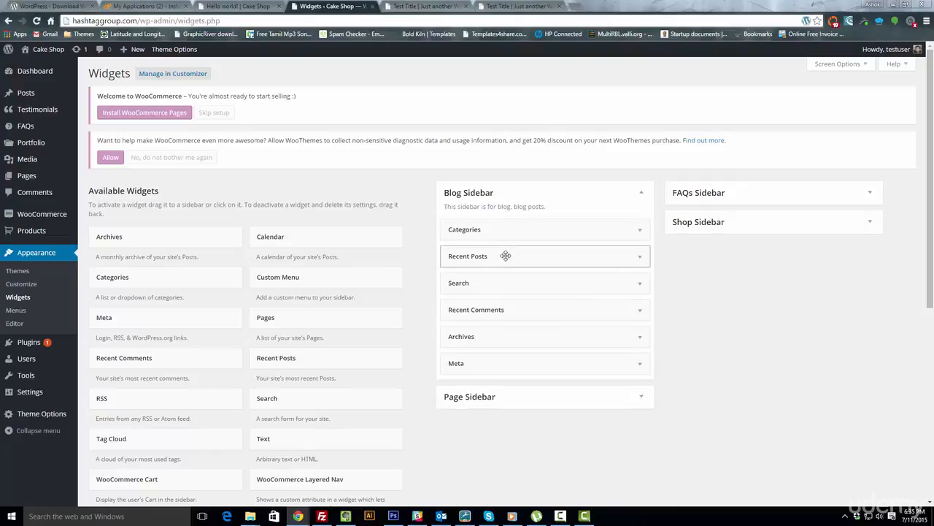
- Reload the live Hello world! post and check the order of the sidebar widgets
click(422, 6)
click(362, 7)
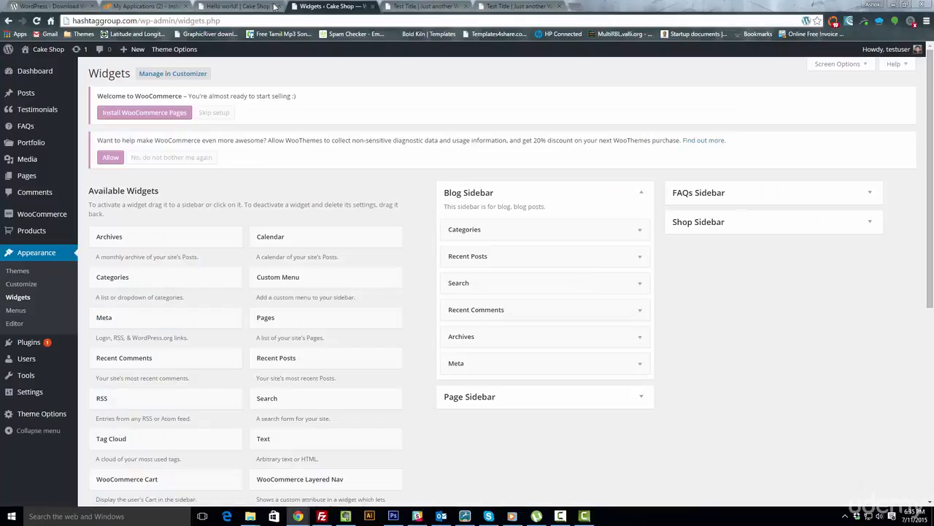
click(238, 6)
click(36, 20)
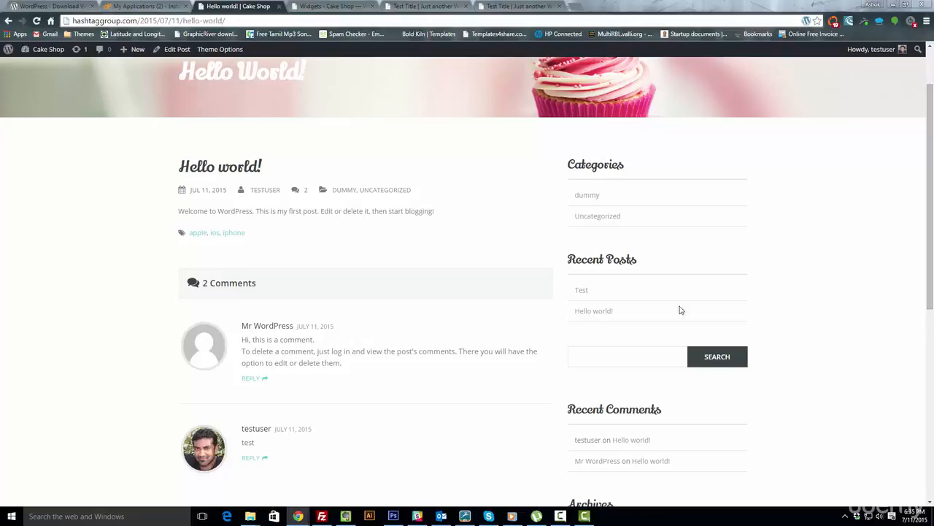
- Delete the Meta and Categories widgets from the Blog Sidebar on the Widgets page
click(330, 6)
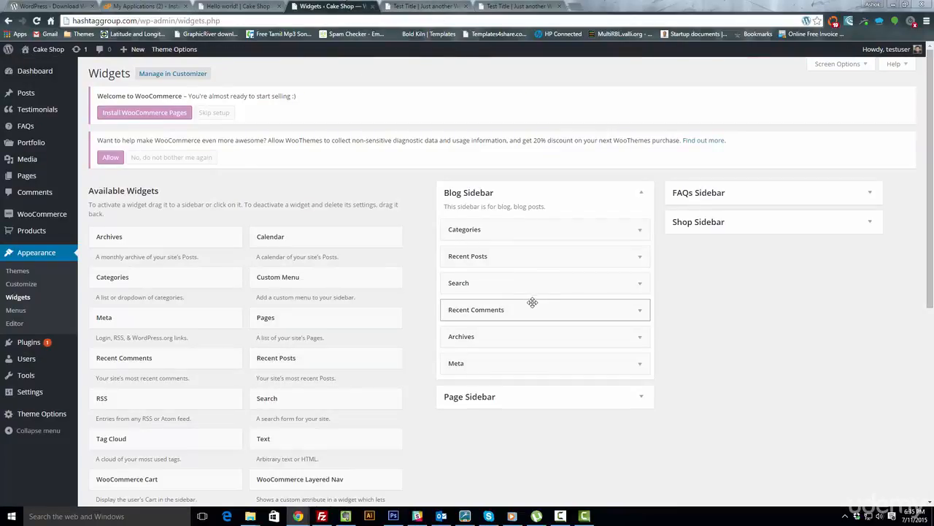
scroll(533, 302, down, 1)
click(641, 318)
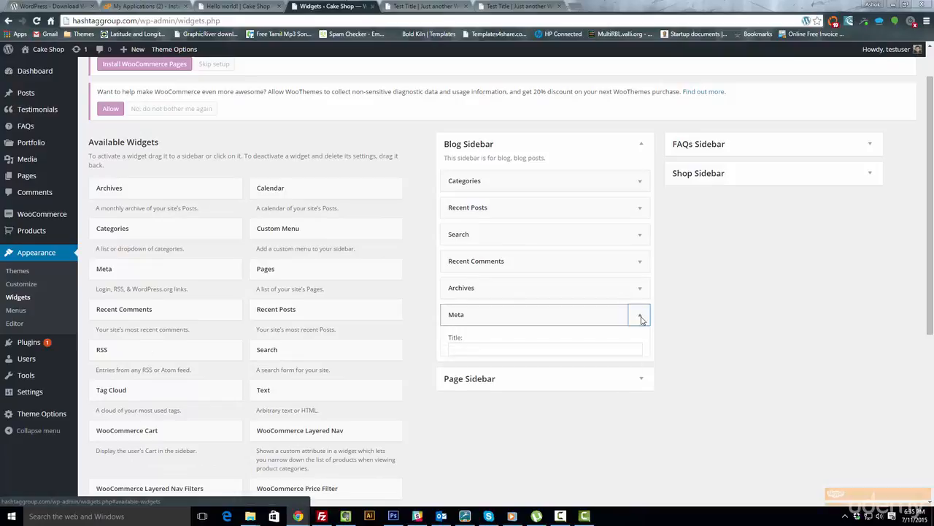
click(457, 366)
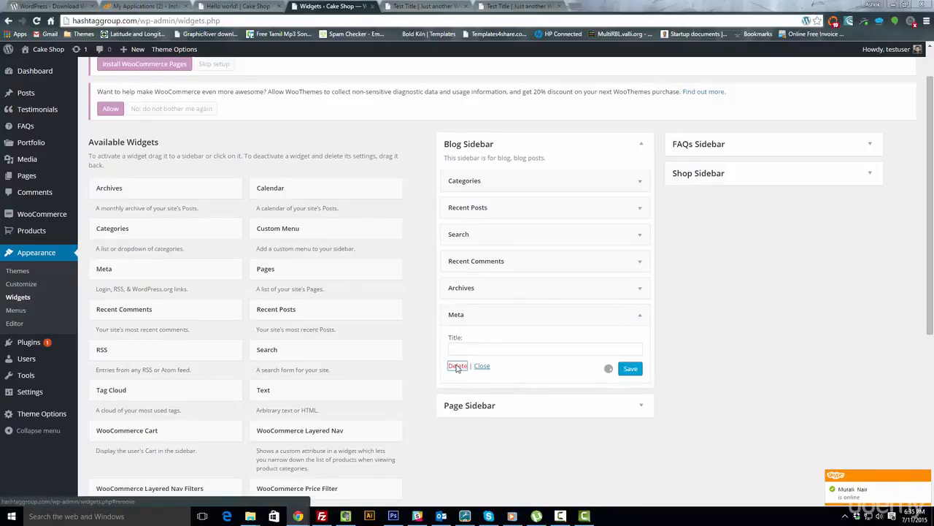
click(639, 181)
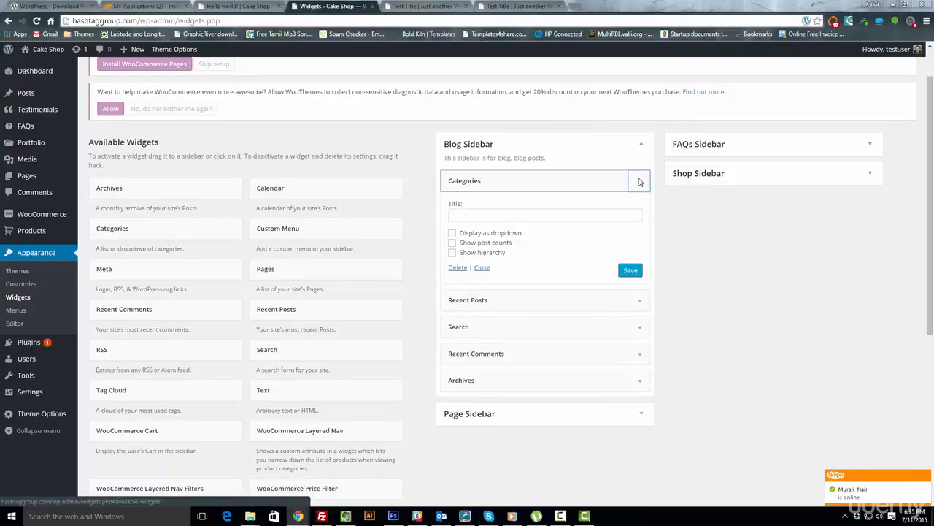
click(458, 268)
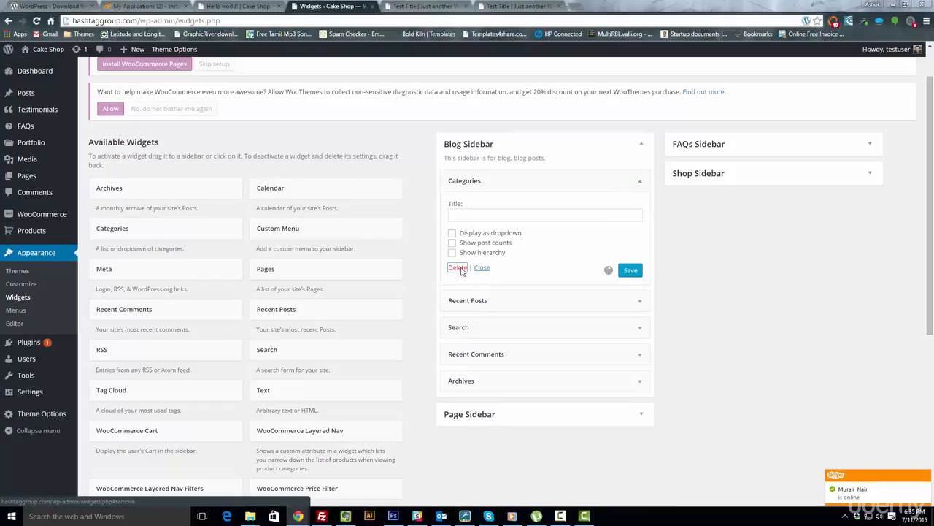
- Refresh the live Hello world! post and check its sidebar for the removal of Meta and Categories
click(405, 6)
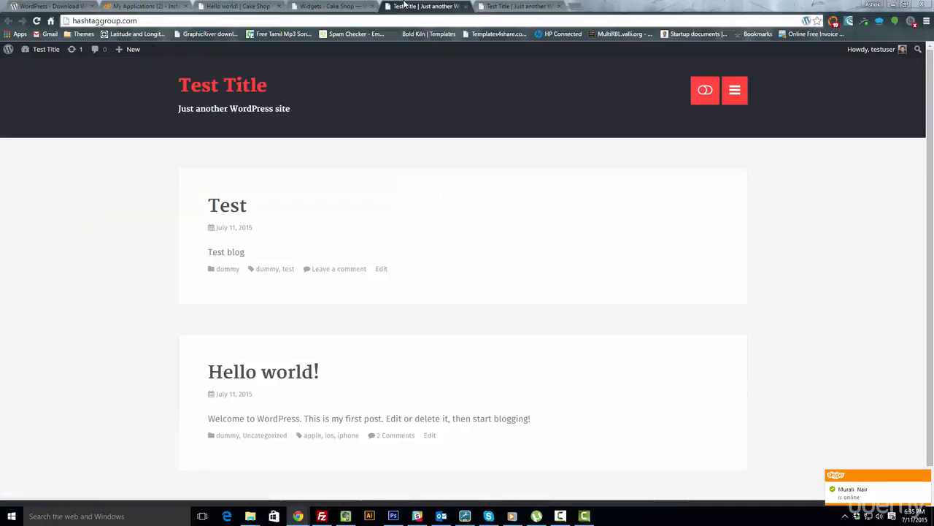
click(234, 6)
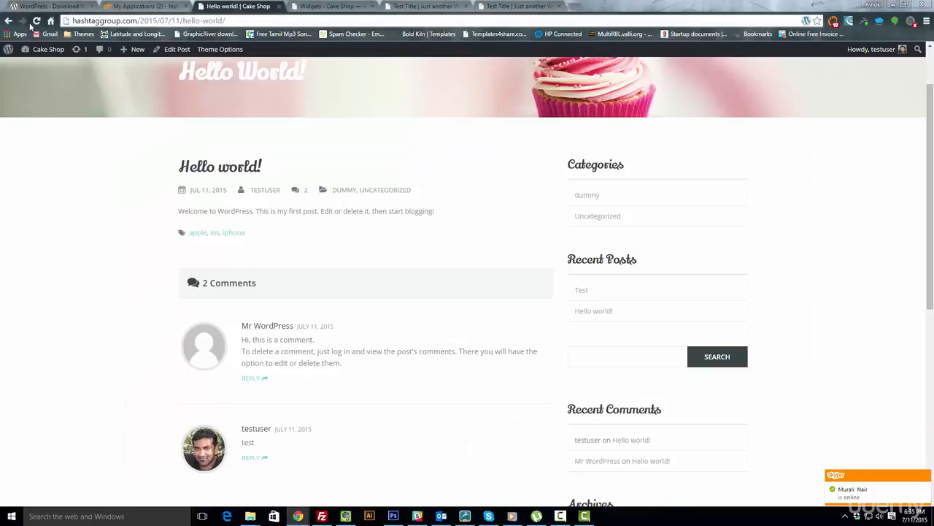
click(35, 21)
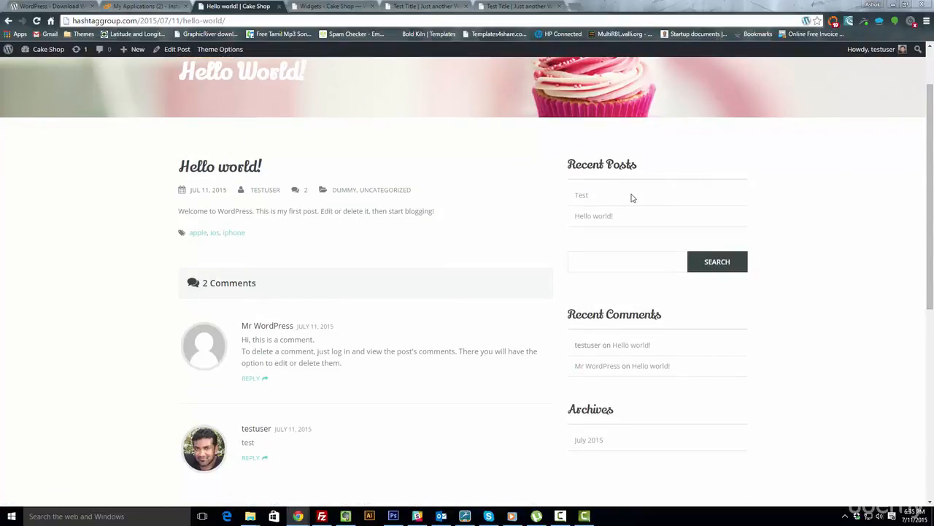
scroll(632, 197, up, 1)
- Title the Blog Sidebar's Recent Comments widget "Most Recent Comments", set it to show 1 comment, and save it
click(328, 6)
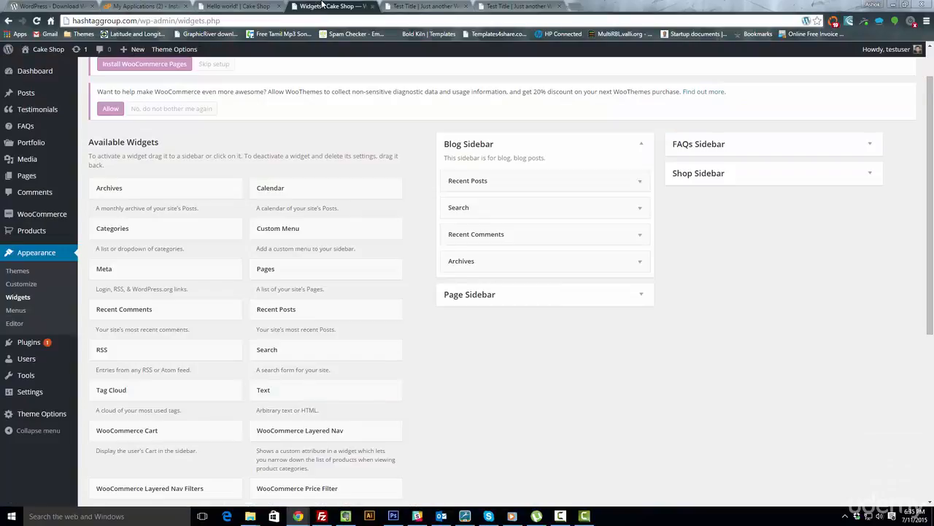
click(641, 240)
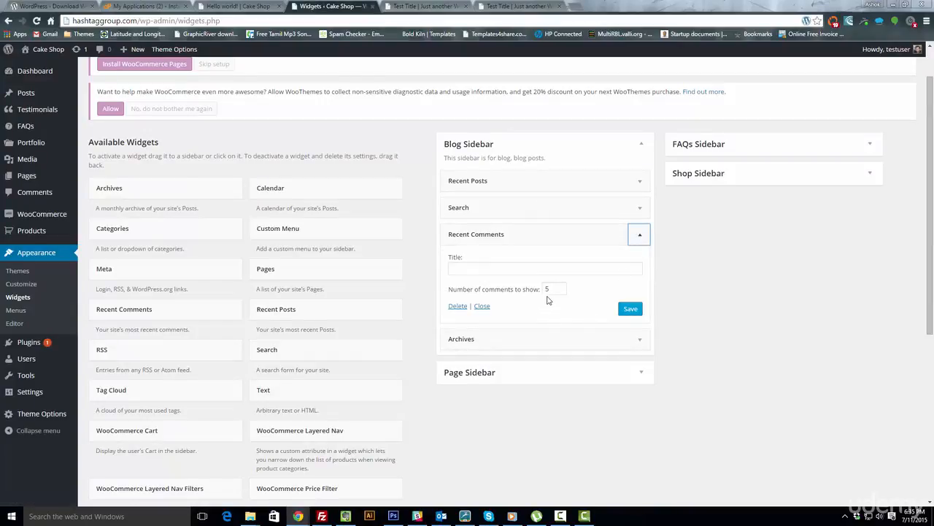
click(475, 266)
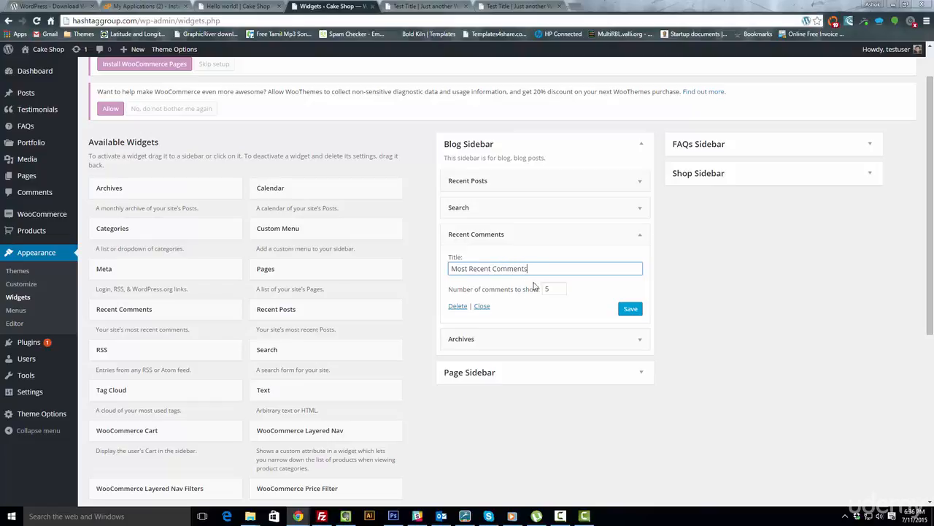
drag(551, 289, 531, 284)
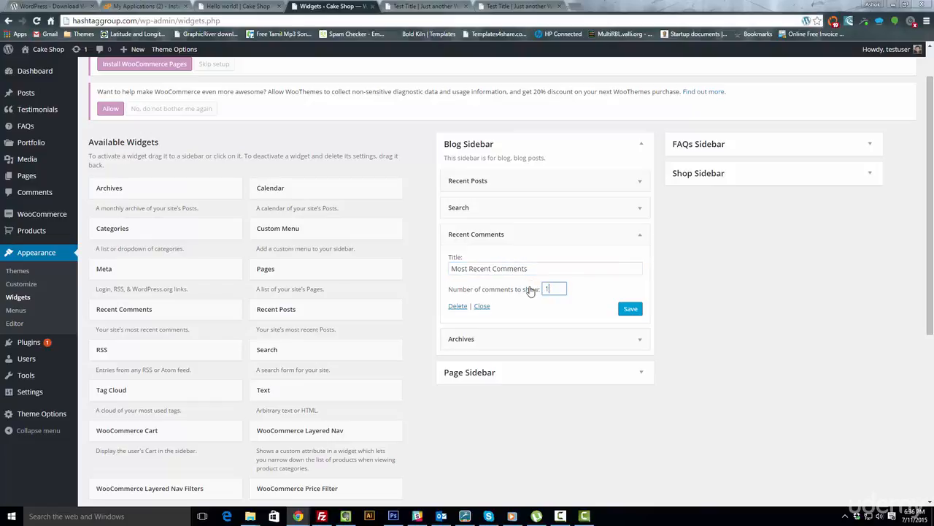
click(629, 312)
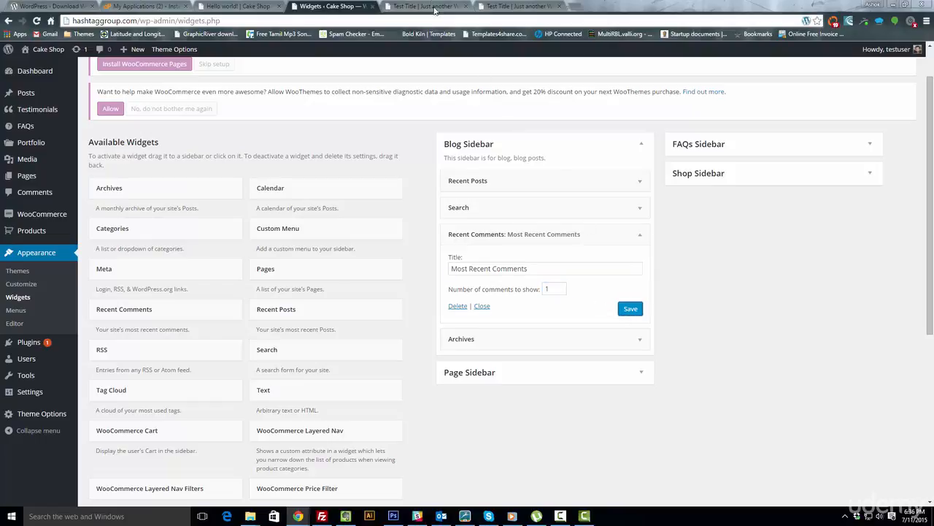
- Reload the live Hello world! post and check the comments widget's title and number of entries in the sidebar
click(398, 8)
click(332, 6)
click(240, 6)
click(36, 21)
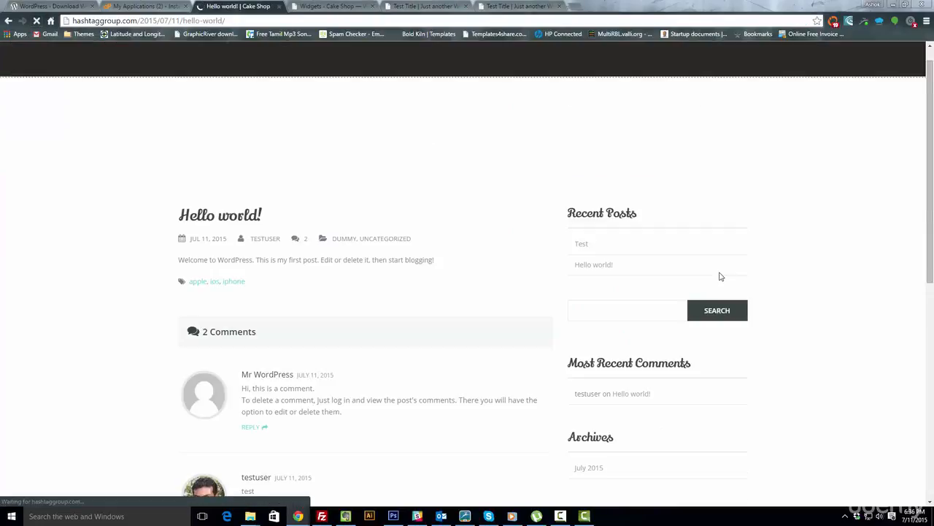
scroll(675, 253, down, 1)
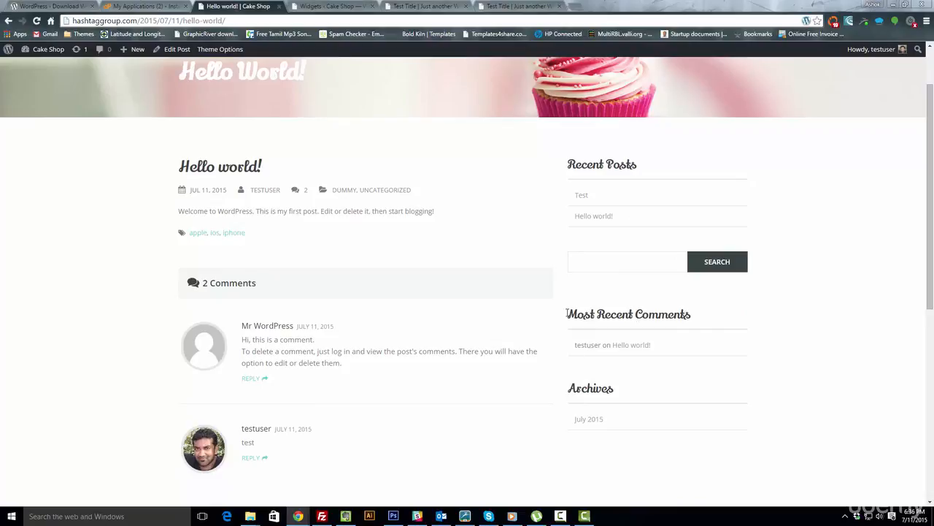
- Return to the Widgets page and expand the Blog Sidebar's Search widget to view its title setting
drag(574, 310, 690, 308)
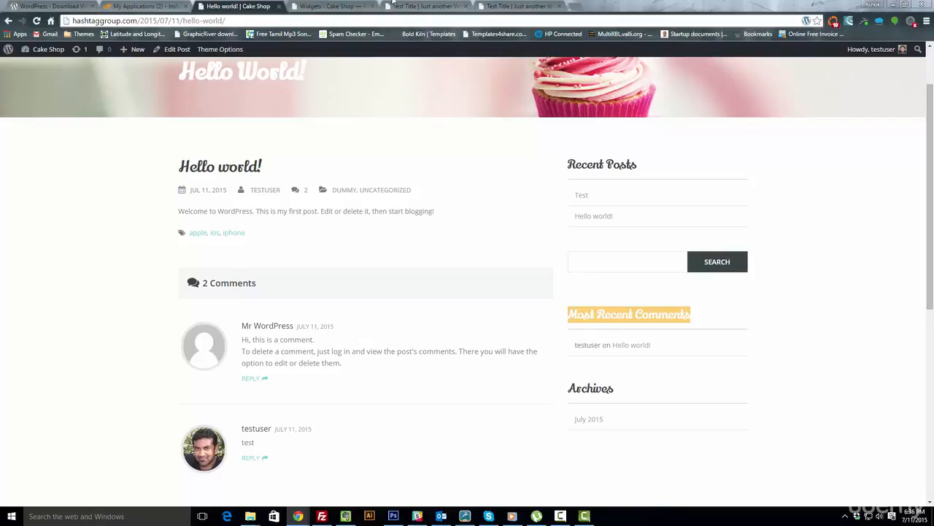
click(337, 5)
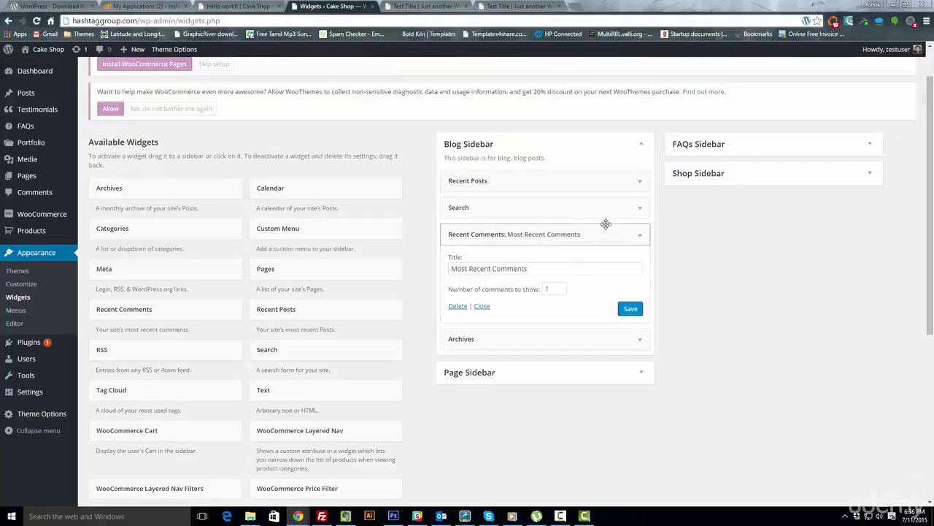
click(639, 208)
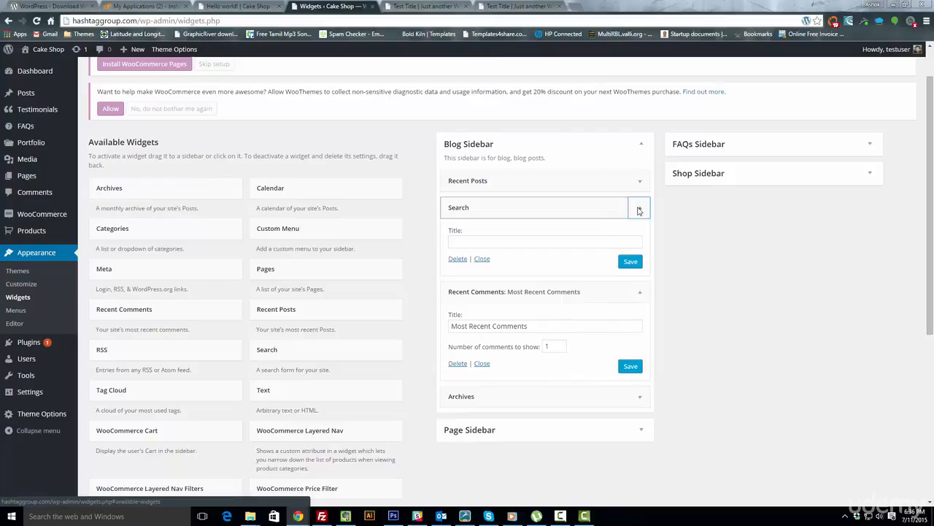
click(500, 239)
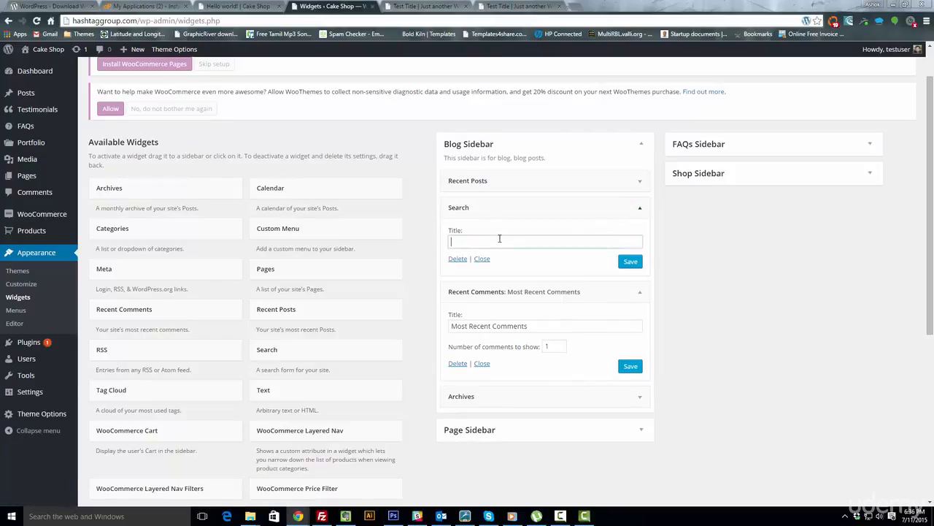
- Turn on the post date display in the Blog Sidebar's Recent Posts widget and save it
click(640, 183)
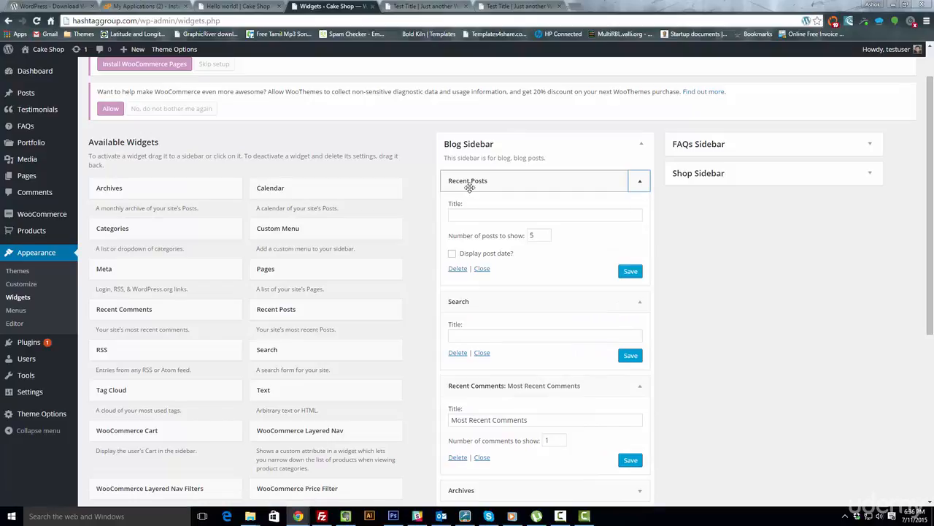
click(453, 254)
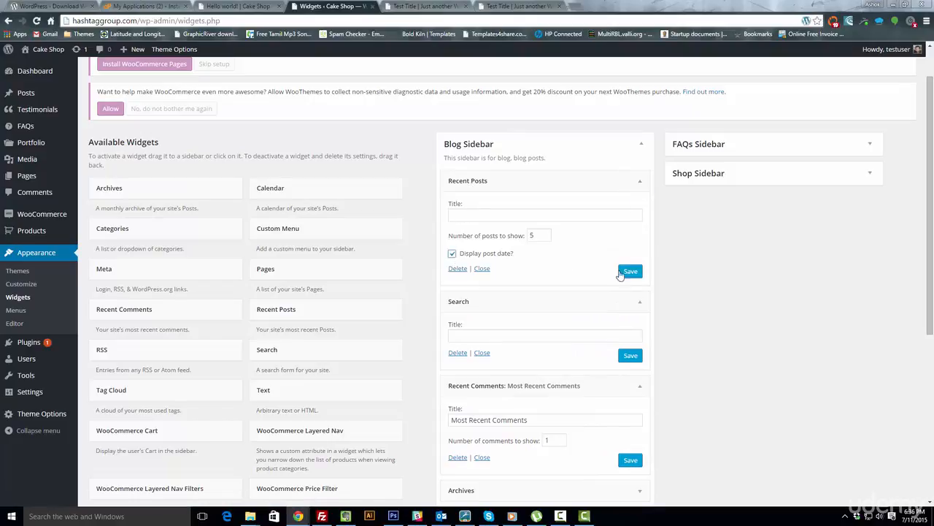
click(629, 271)
- Reload the live Hello world! post and check the Recent Posts entries for post dates
click(423, 6)
click(259, 5)
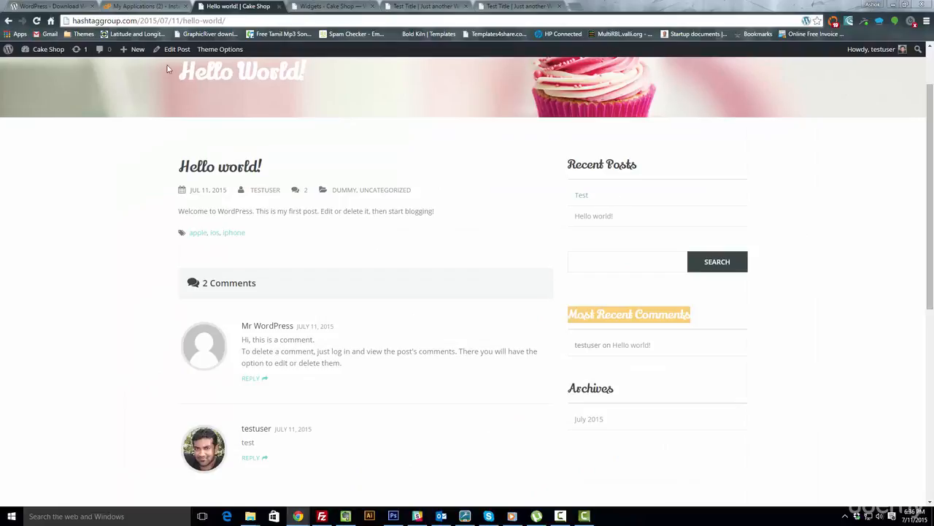
click(36, 20)
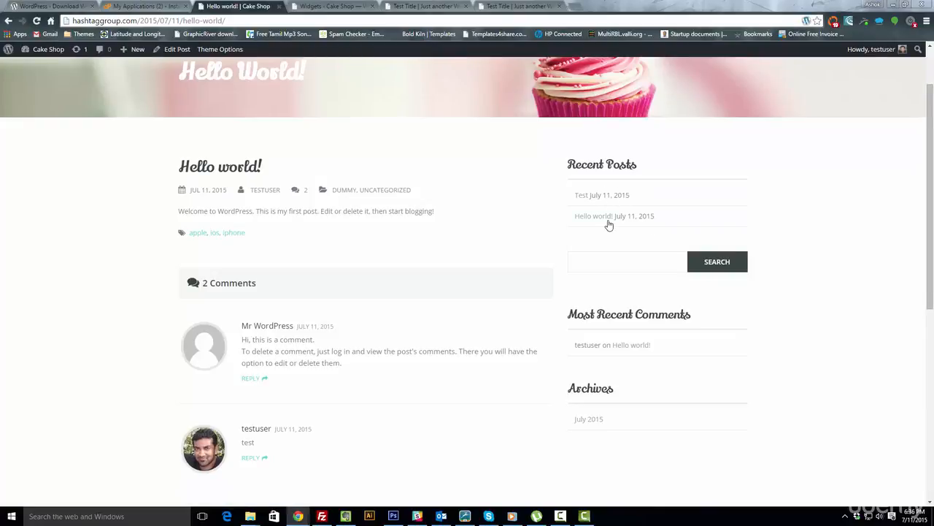
- Add the Pages widget above Recent Posts in the Blog Sidebar on the Widgets page and save it
click(332, 6)
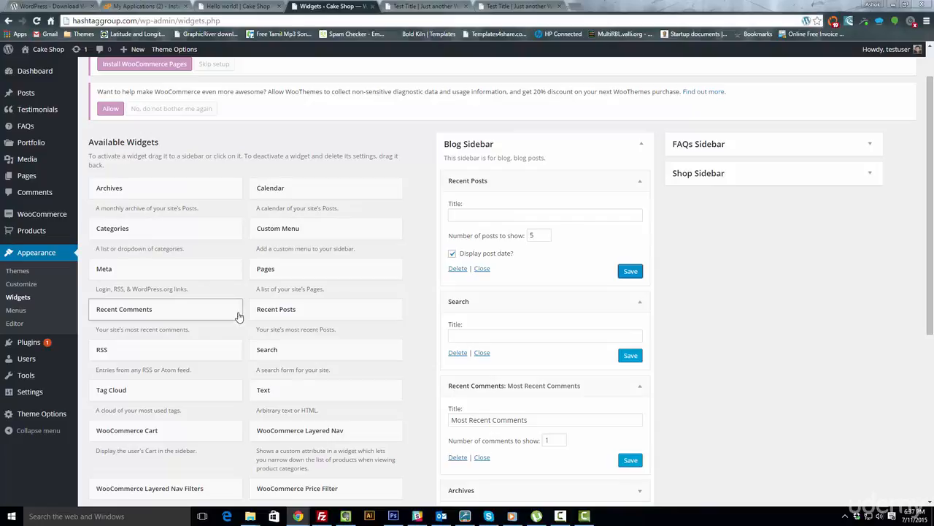
scroll(226, 321, down, 1)
scroll(219, 321, up, 1)
drag(266, 269, 467, 161)
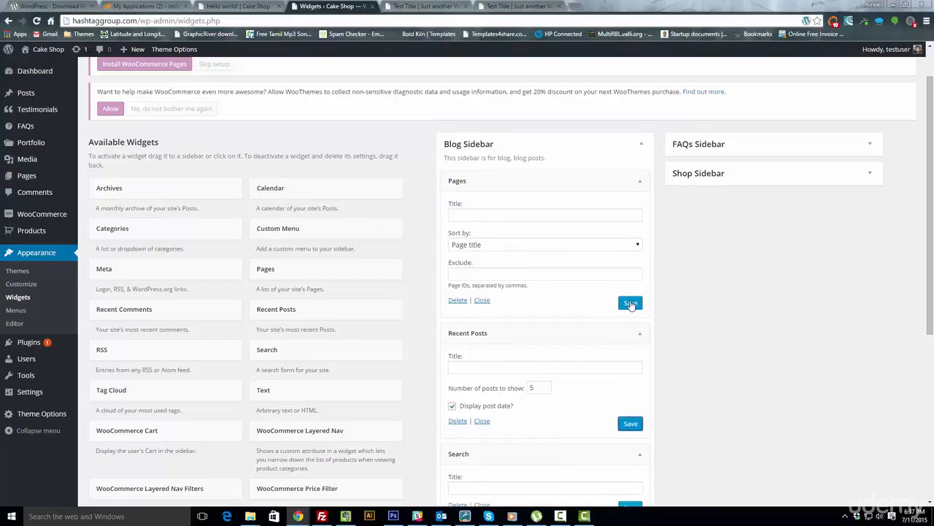
click(630, 303)
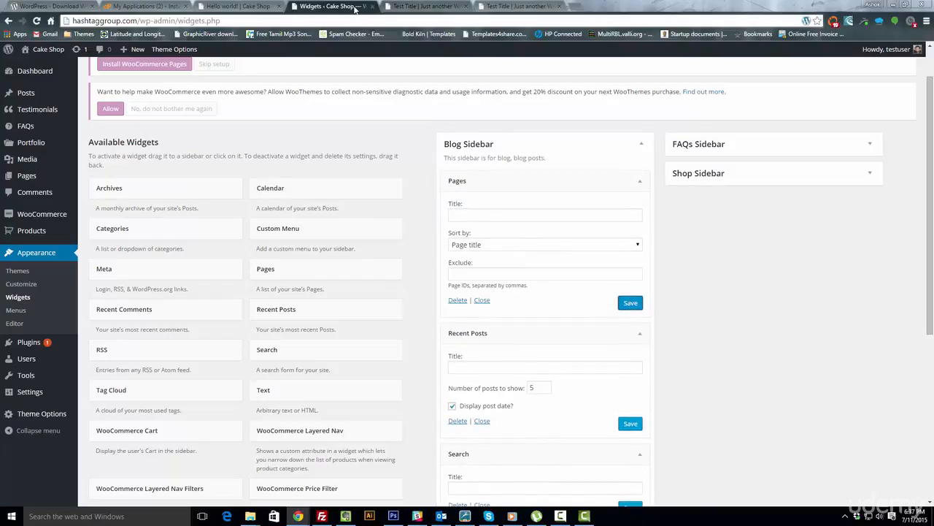
- Refresh the live Hello world! post and check its sidebar for the added Pages widget
click(237, 6)
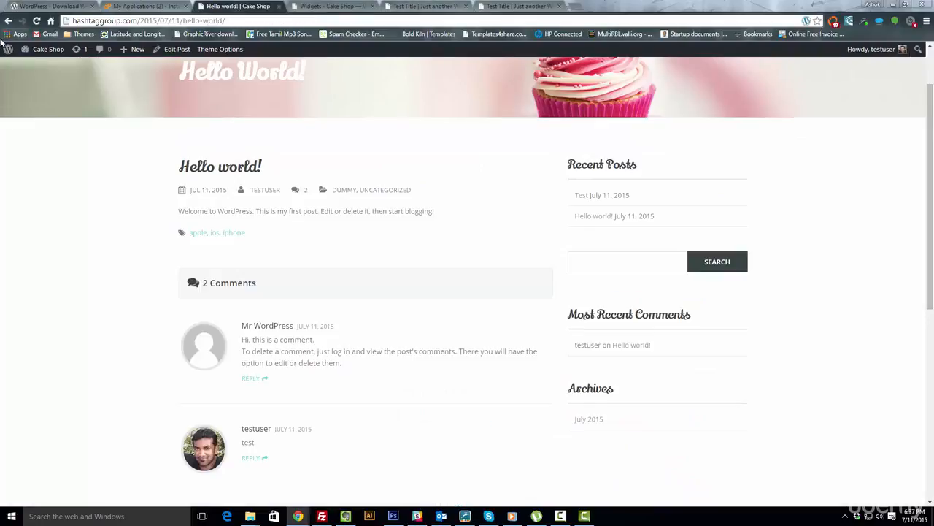
click(36, 20)
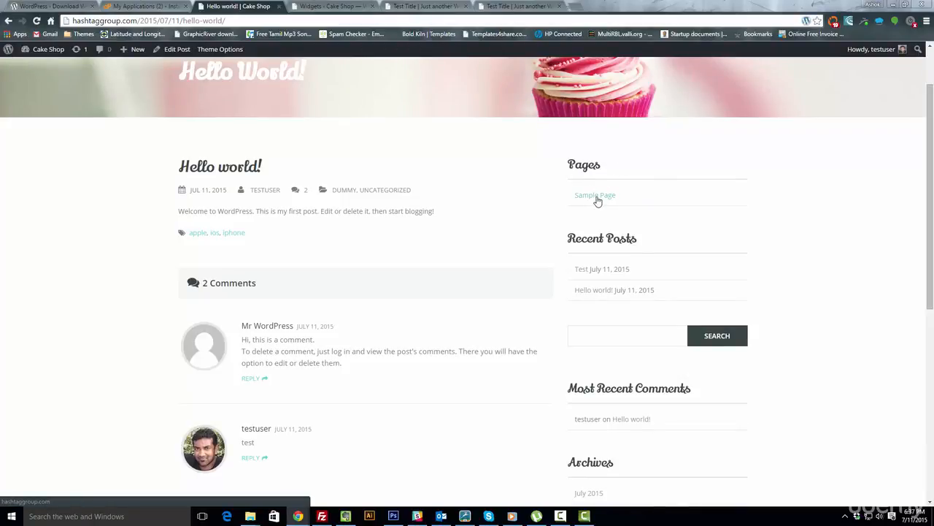
scroll(597, 200, up, 2)
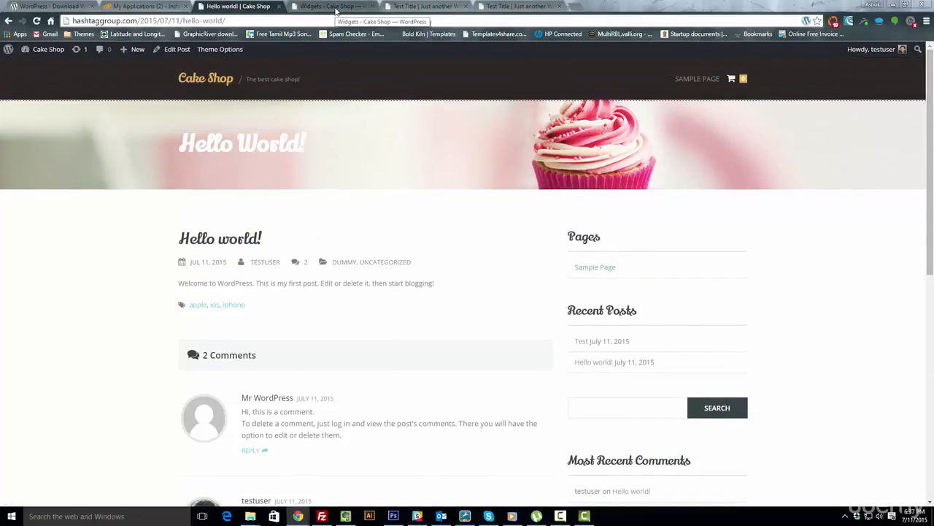